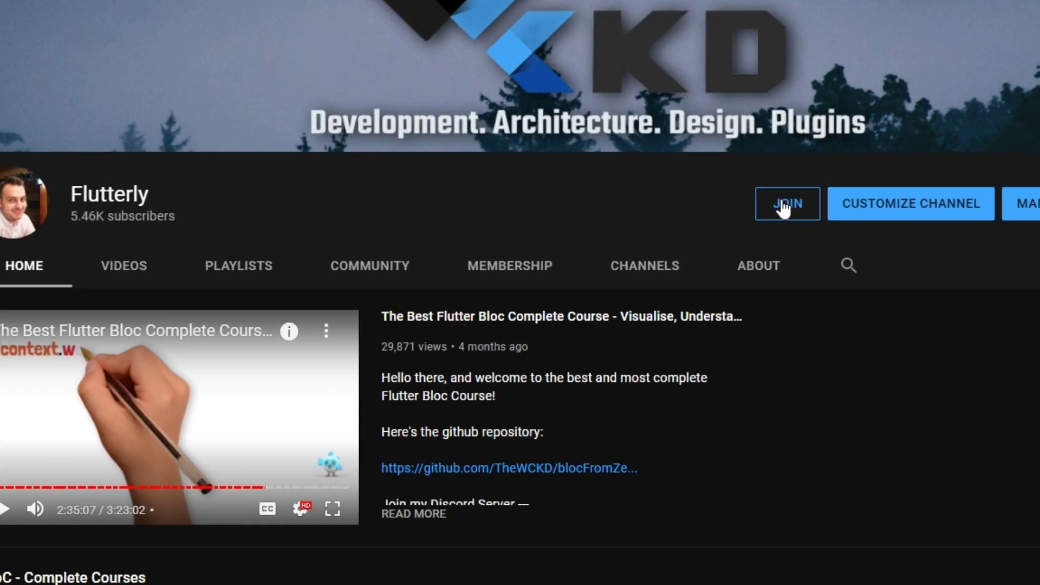
Step: Open the Flutterly channel's JOIN options and view the Supporter, Hero and Wizard tier perks
click(782, 209)
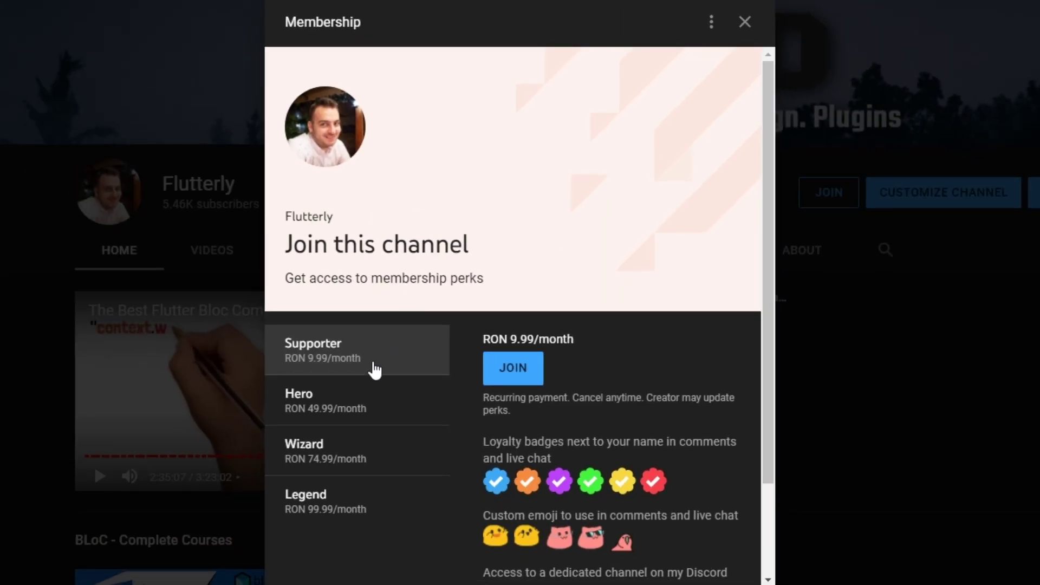
click(358, 399)
click(357, 450)
click(374, 500)
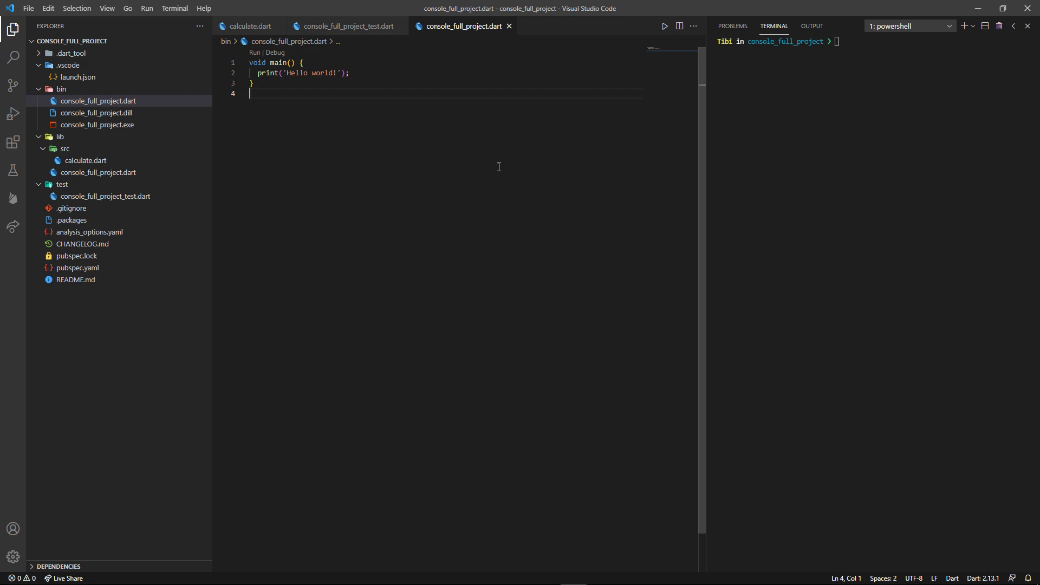
Step: Time 'dart run' three times, then time compiling bin\console_full_project.dart with 'dart compile jit-snapshot'
click(855, 96)
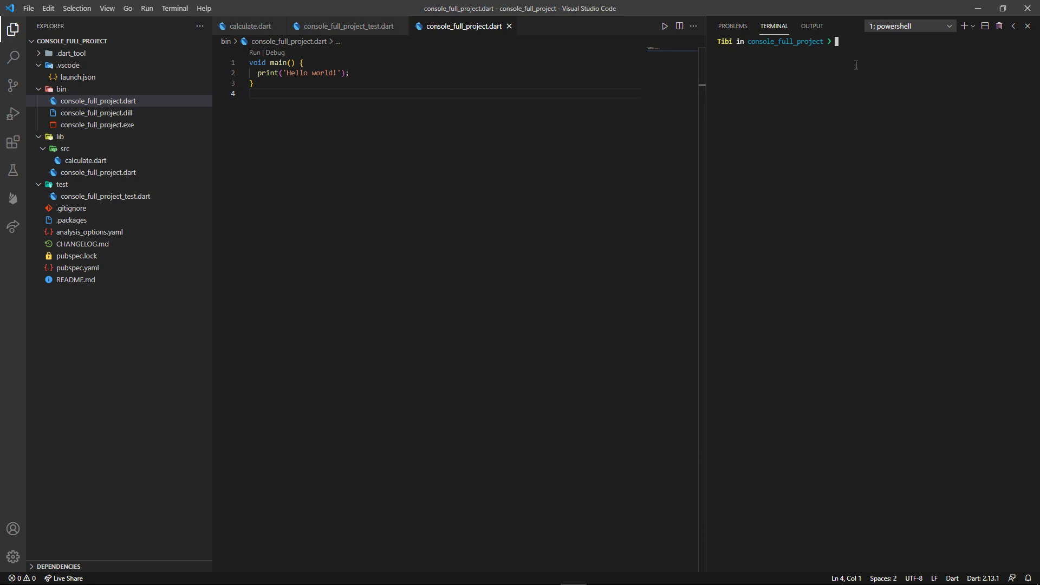
text(ti)
text(me )
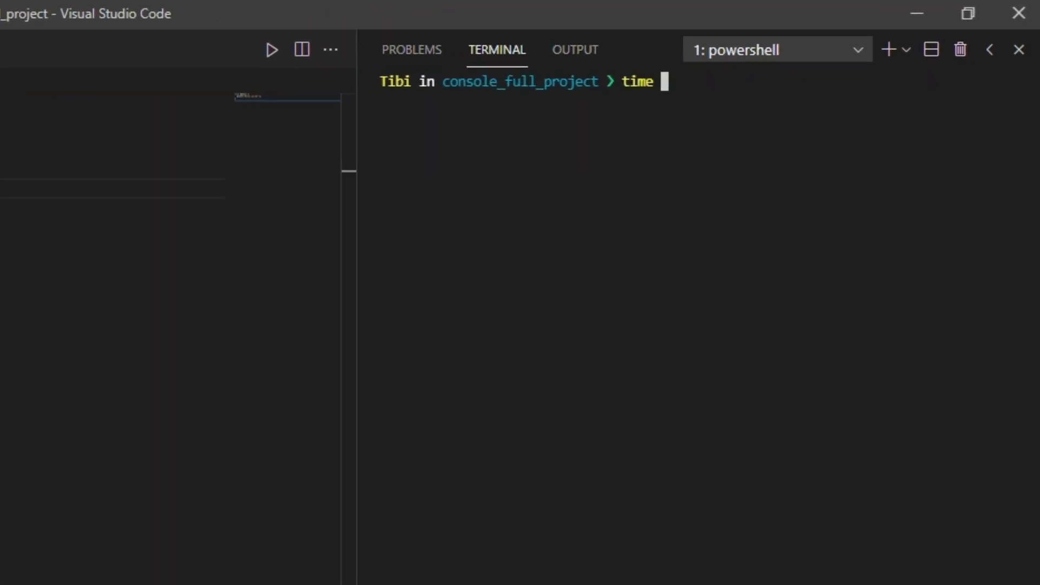
text({da)
text(rt run})
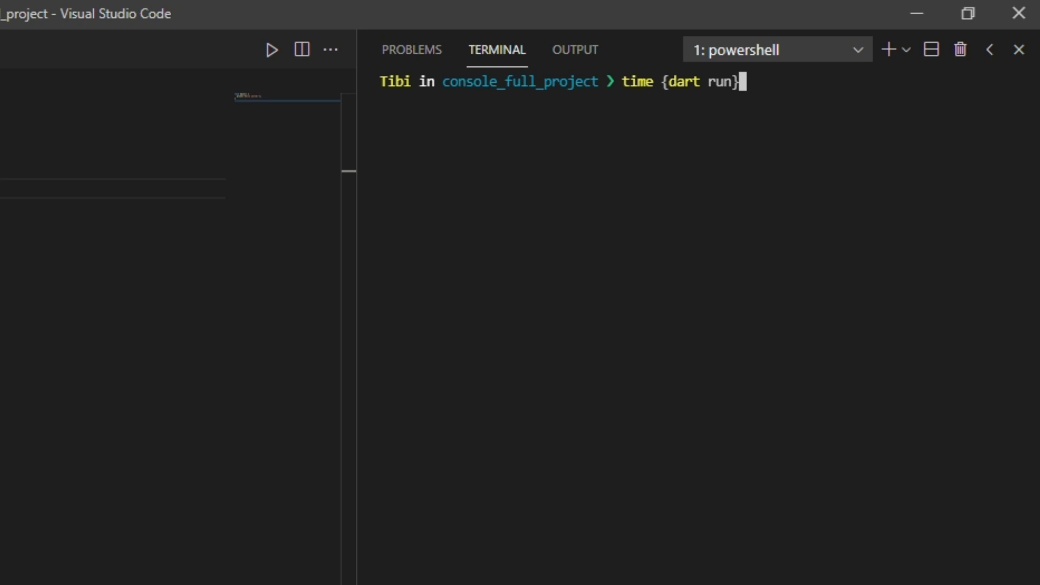
key(Return)
key(Up)
key(Return)
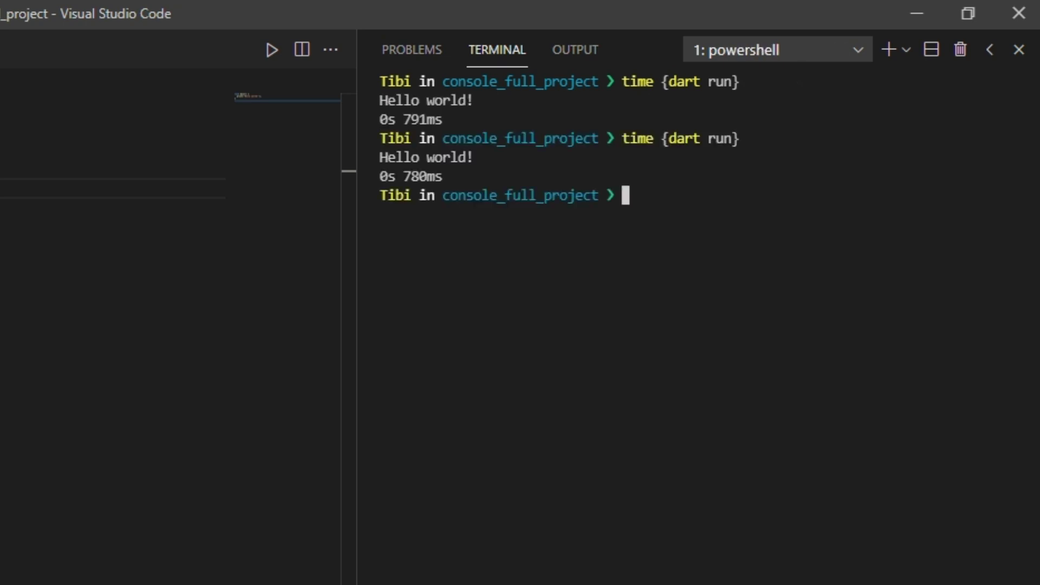
key(Up)
key(Return)
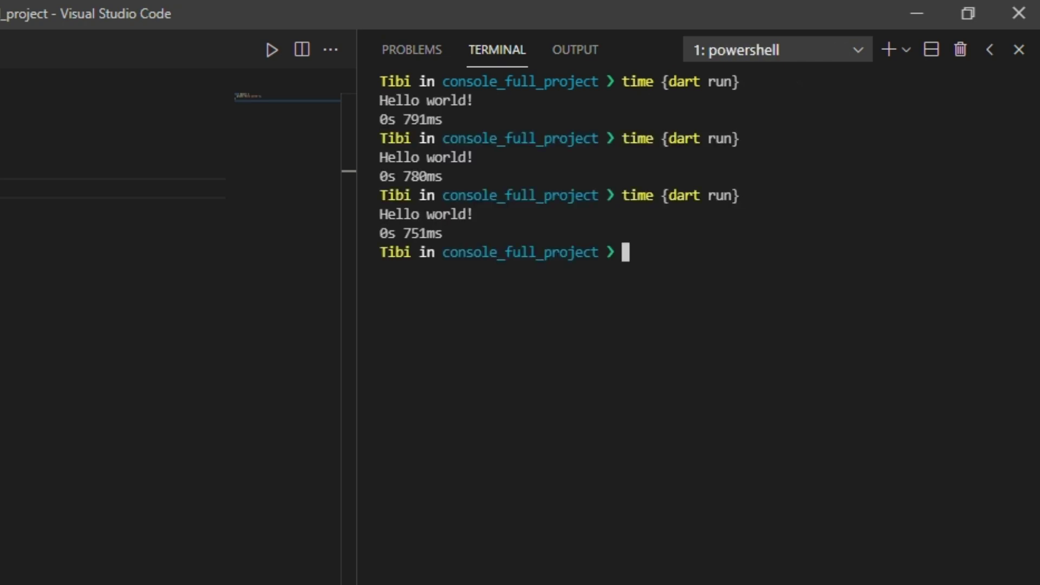
text(time {)
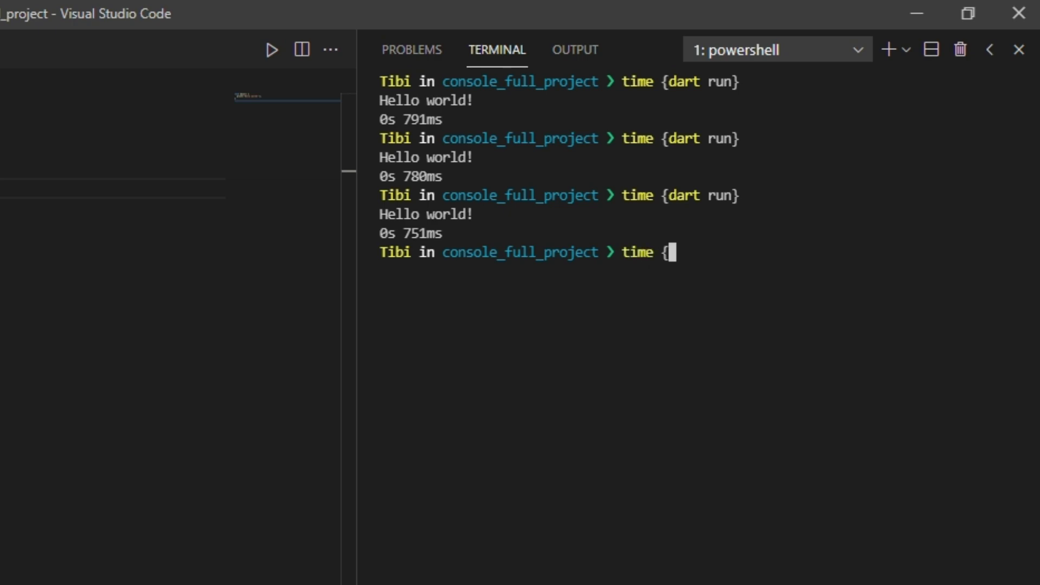
text(dart com)
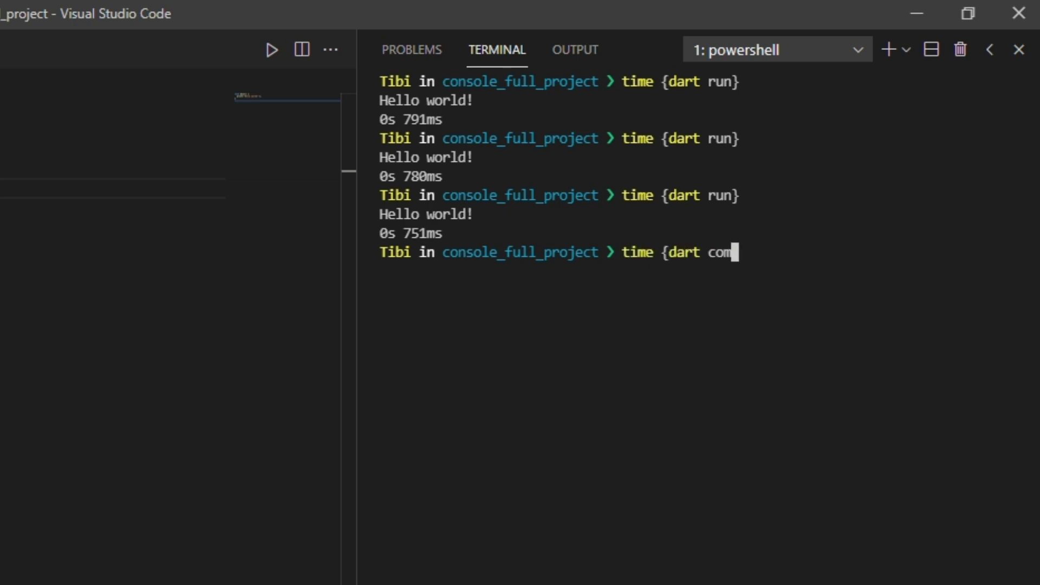
text(pile )
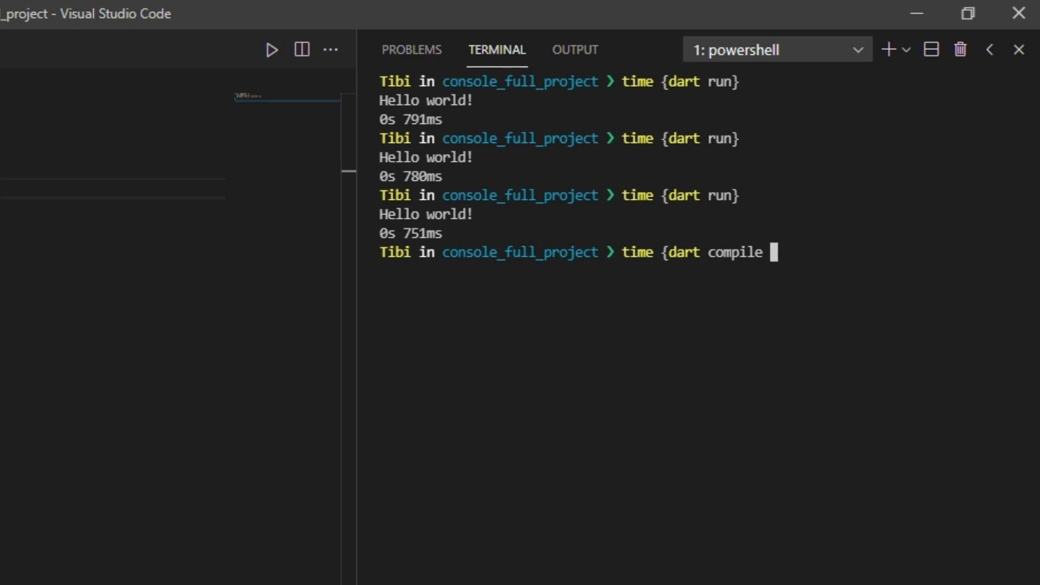
text(jit-snaps)
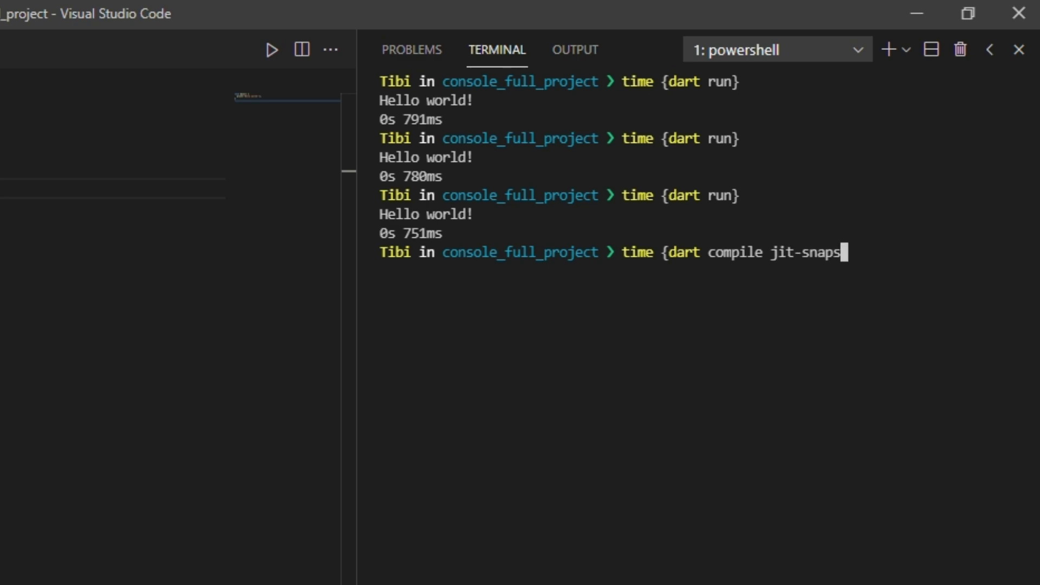
text(hot b)
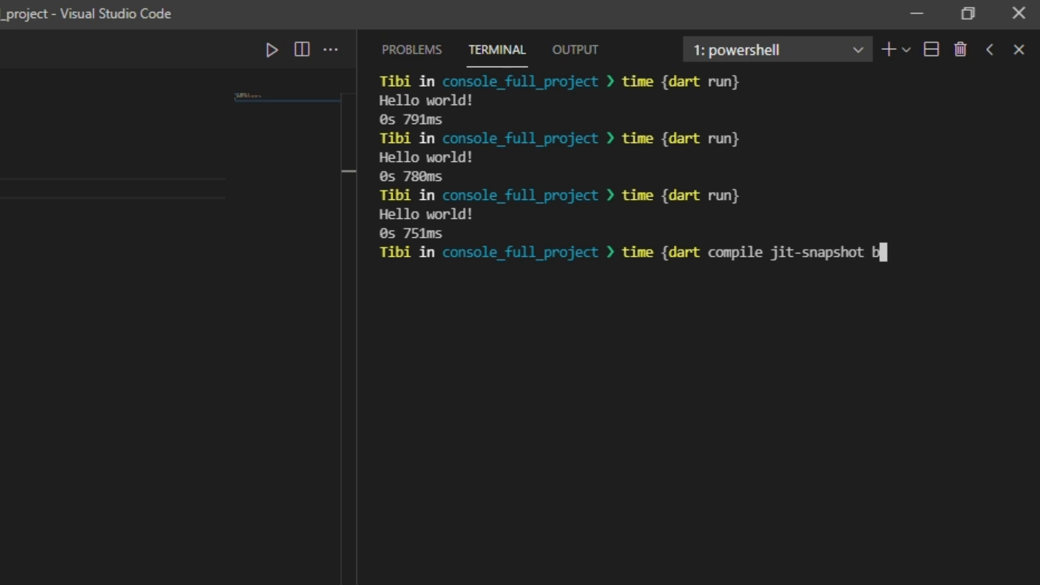
key(Tab)
key(Tab)
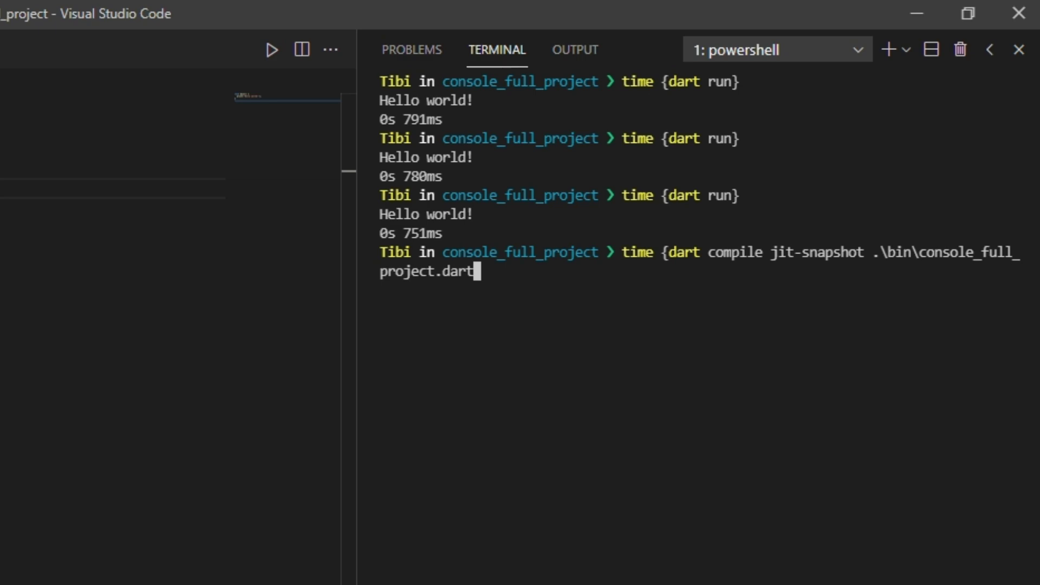
text(})
key(Return)
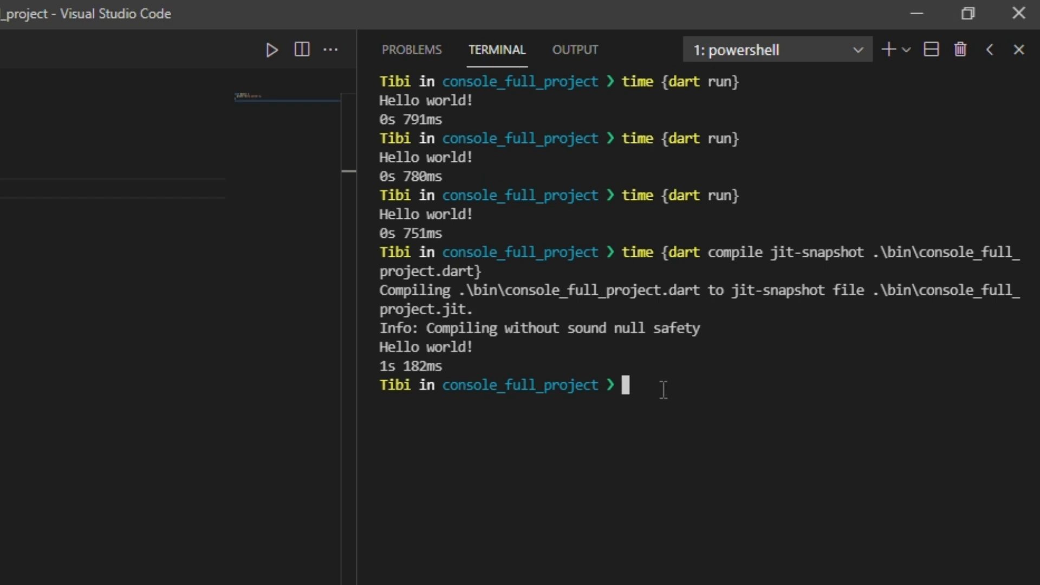
text(time )
text({dart r)
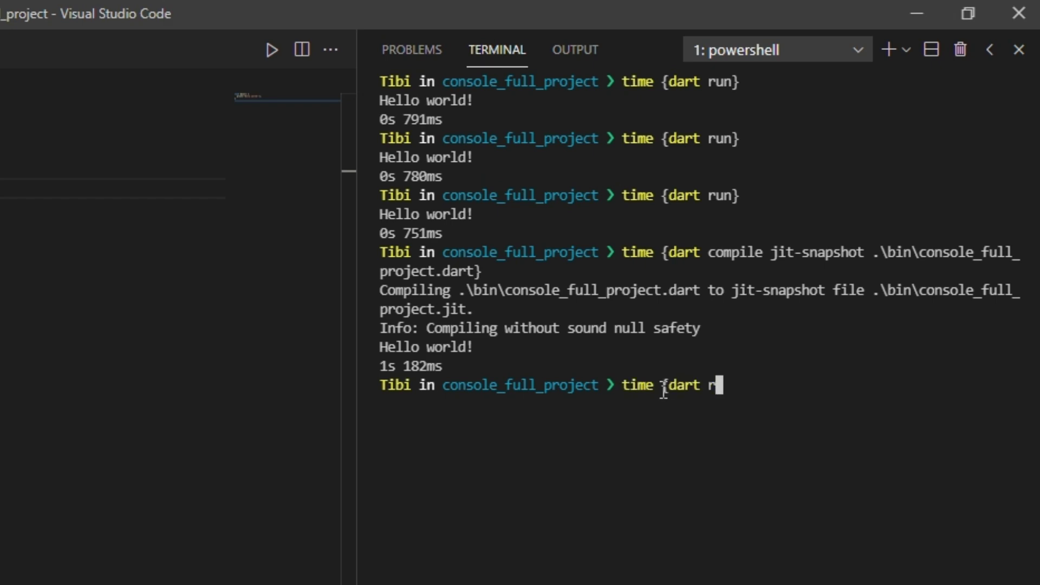
text(un .\bin\console_full_project.dart)
Step: Time three runs of the console_full_project.jit snapshot
key(Tab)
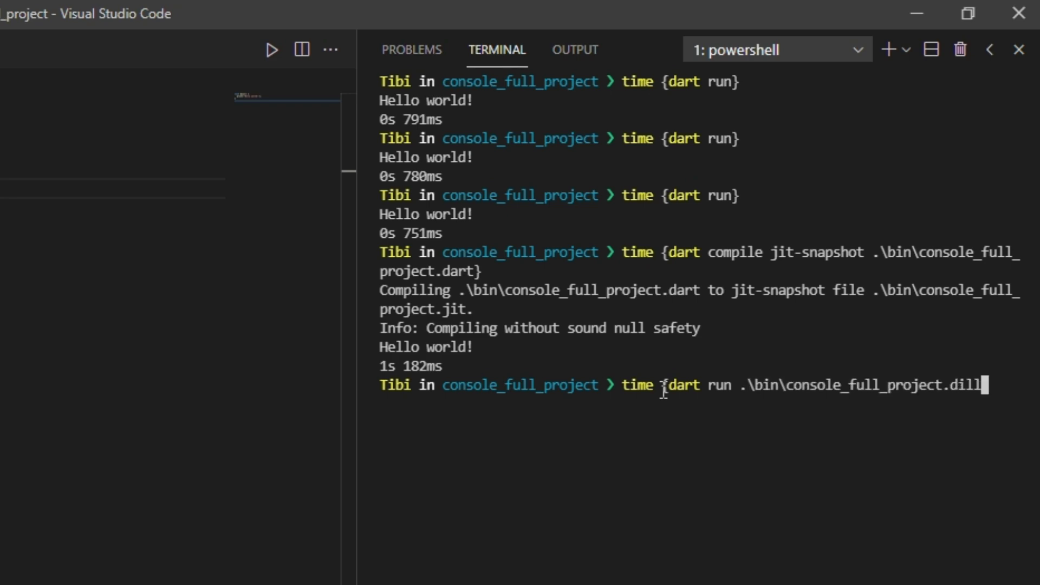
key(Tab)
key(Tab)
text(})
key(Return)
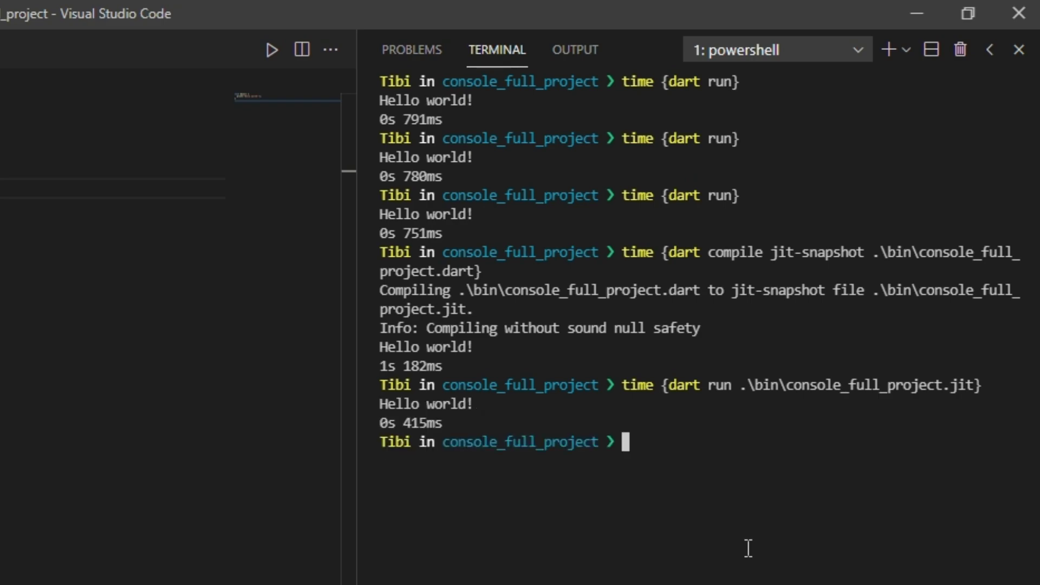
key(Up)
key(Return)
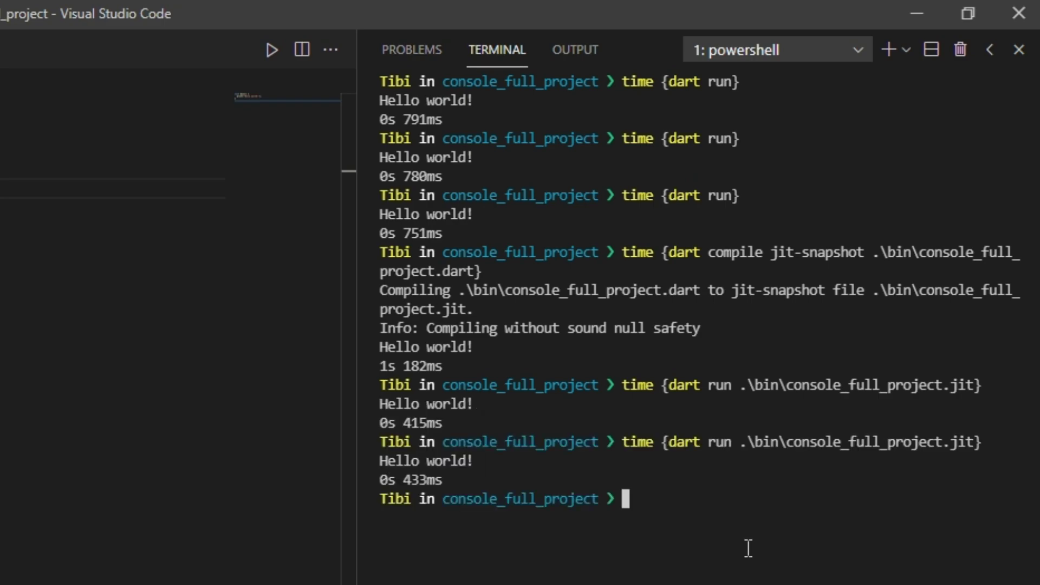
key(Up)
key(Return)
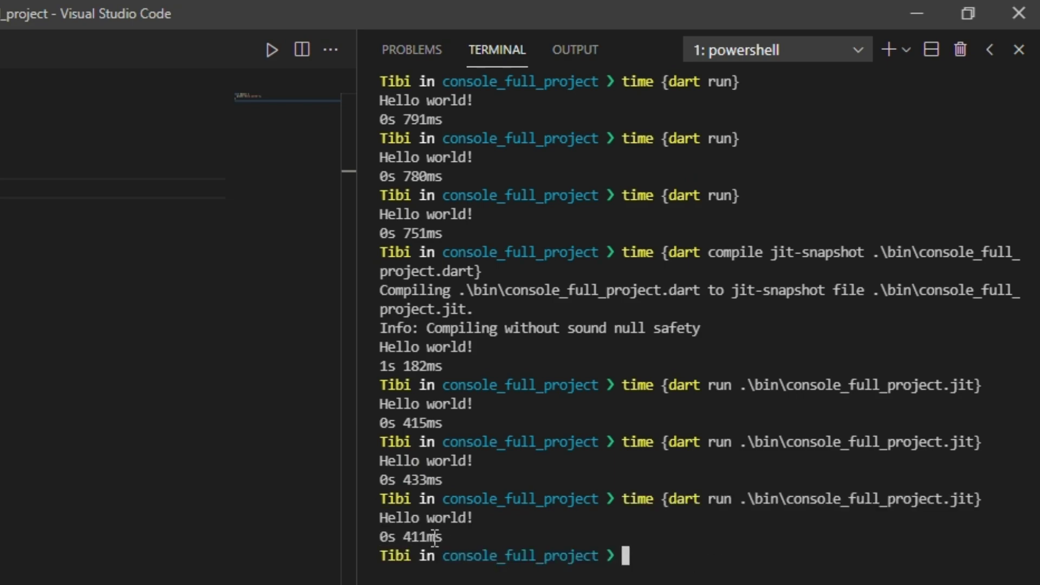
Step: Highlight the 0s 411ms snapshot time against the earlier 0s 751ms plain run
drag(444, 537, 379, 537)
drag(445, 233, 377, 233)
drag(456, 538, 380, 537)
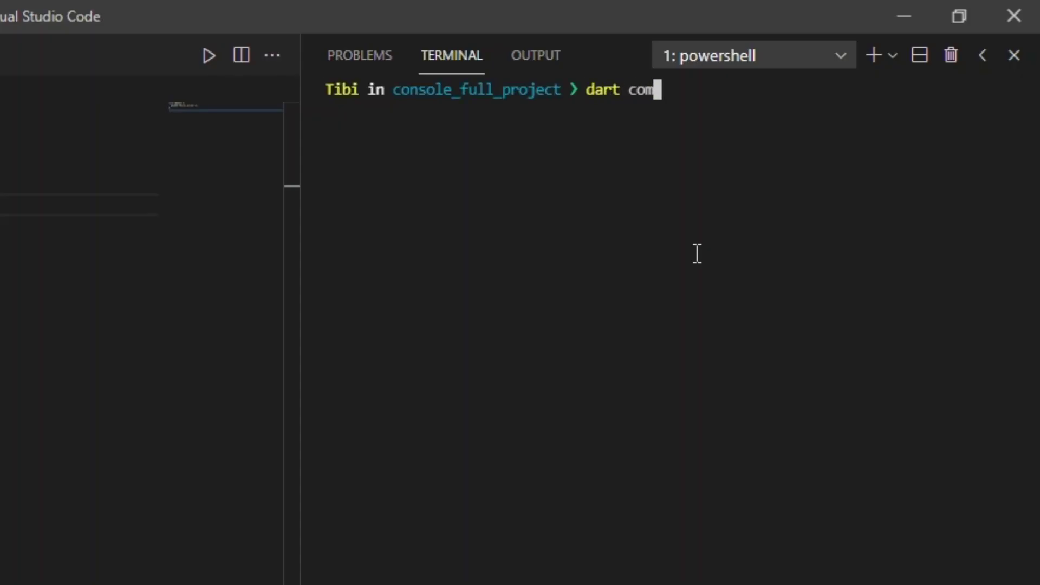
text(pile exe bi)
Step: Compile bin\console_full_project.dart to a native executable with 'dart compile exe'
key(Tab)
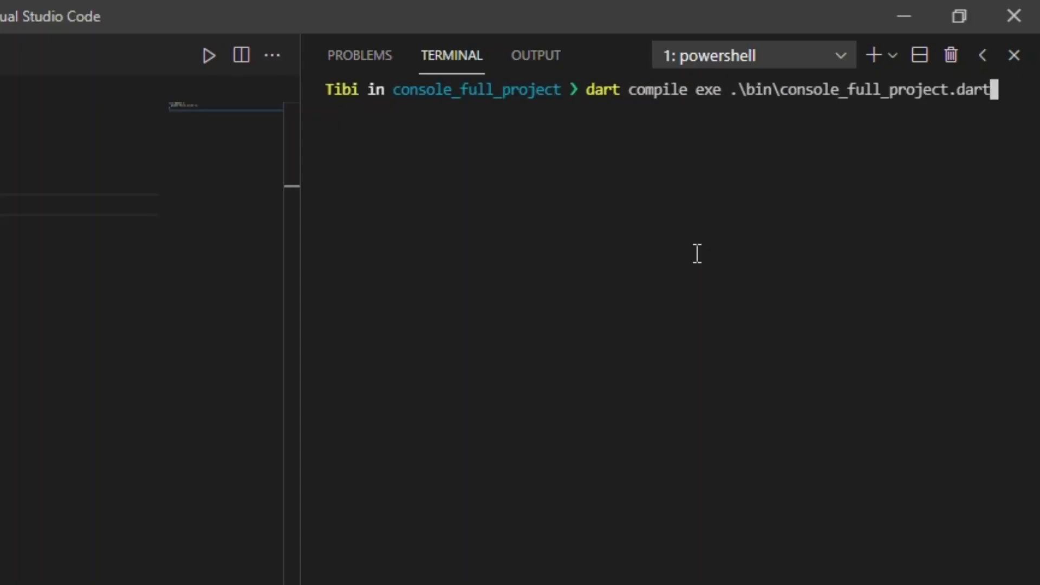
key(Return)
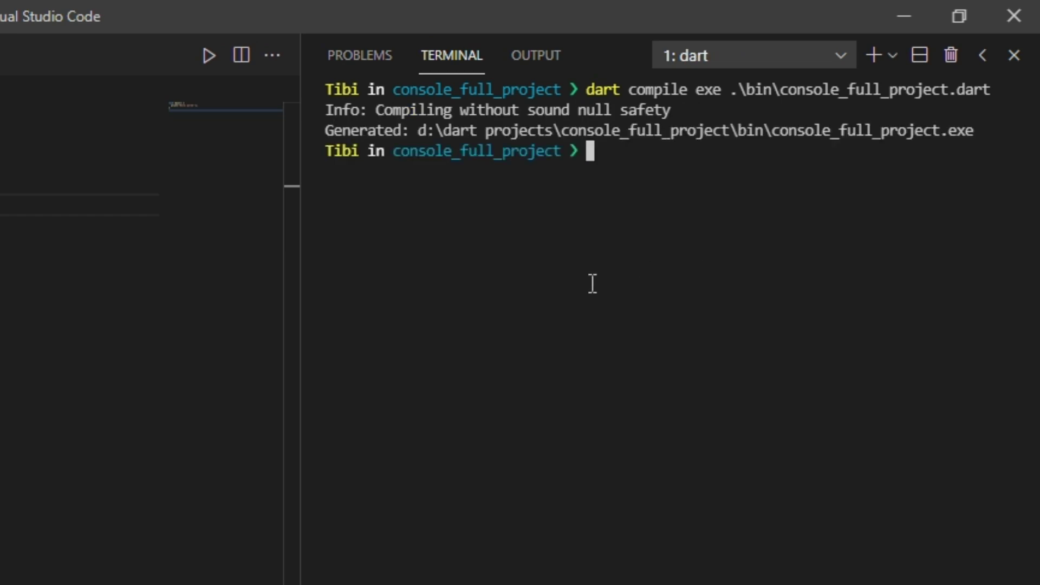
mouse_move(417, 130)
mouse_down()
mouse_move(738, 110)
mouse_move(974, 131)
mouse_up()
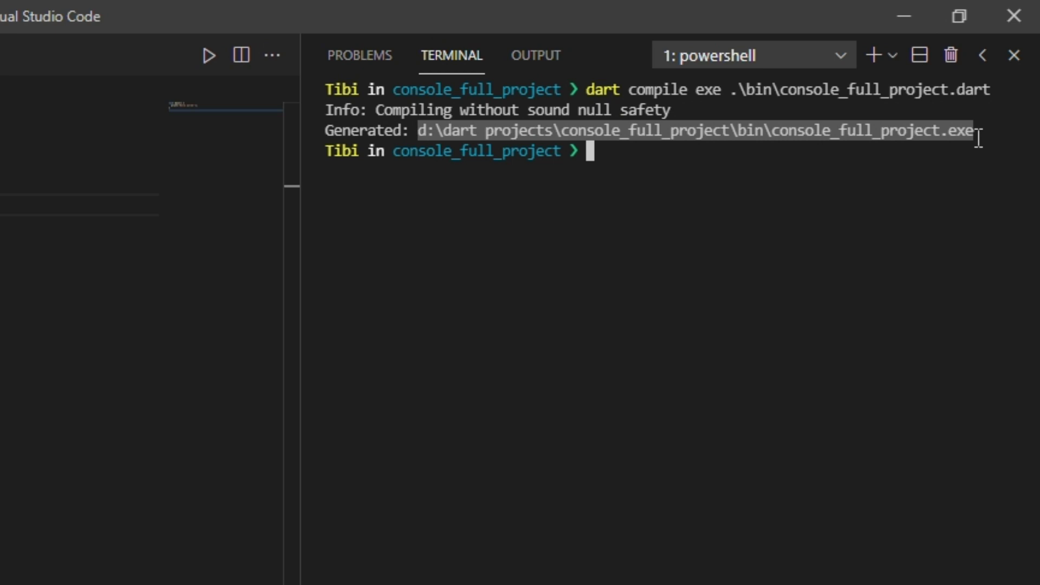
click(626, 174)
text(./b)
Step: Run bin\console_full_project.exe, printing Hello world
key(Tab)
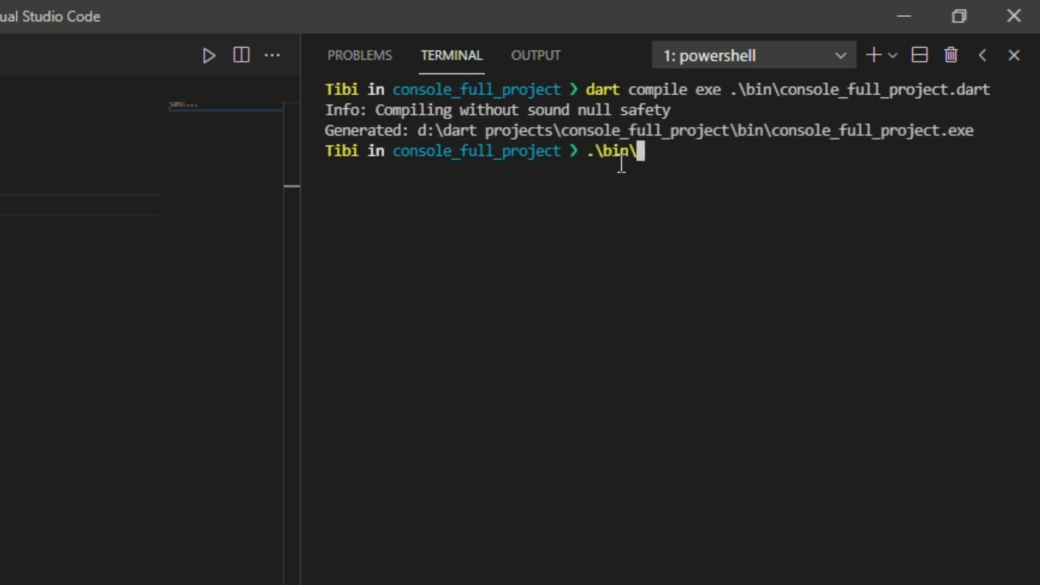
key(Tab)
key(Tab)
key(Return)
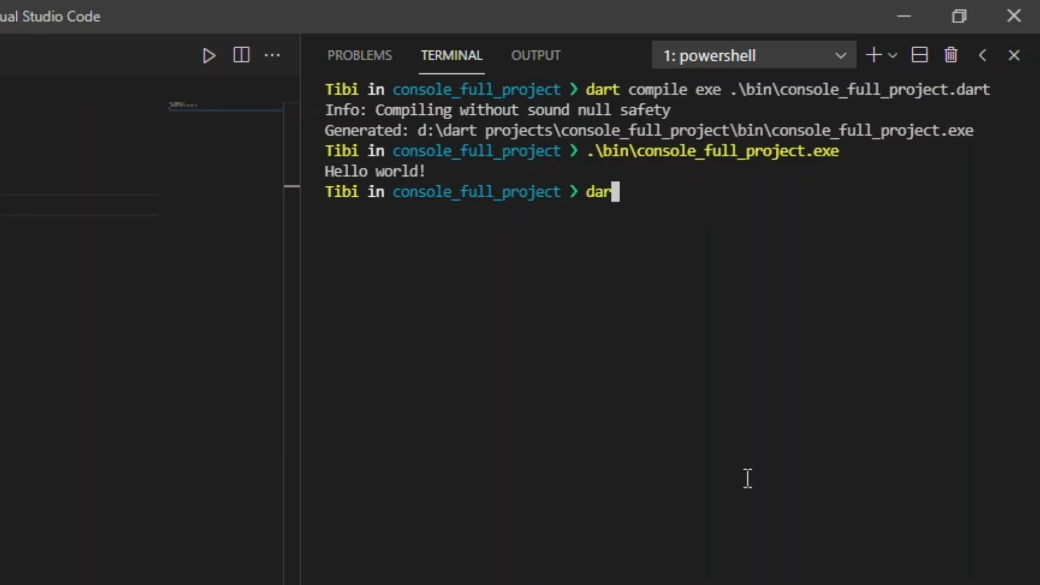
text(t compile )
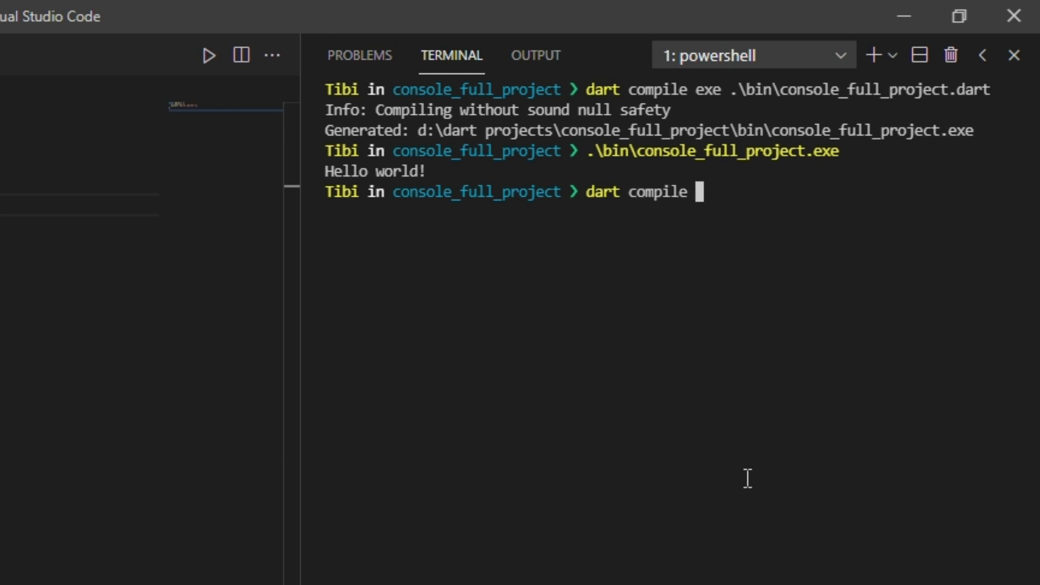
text(aot-snapsho)
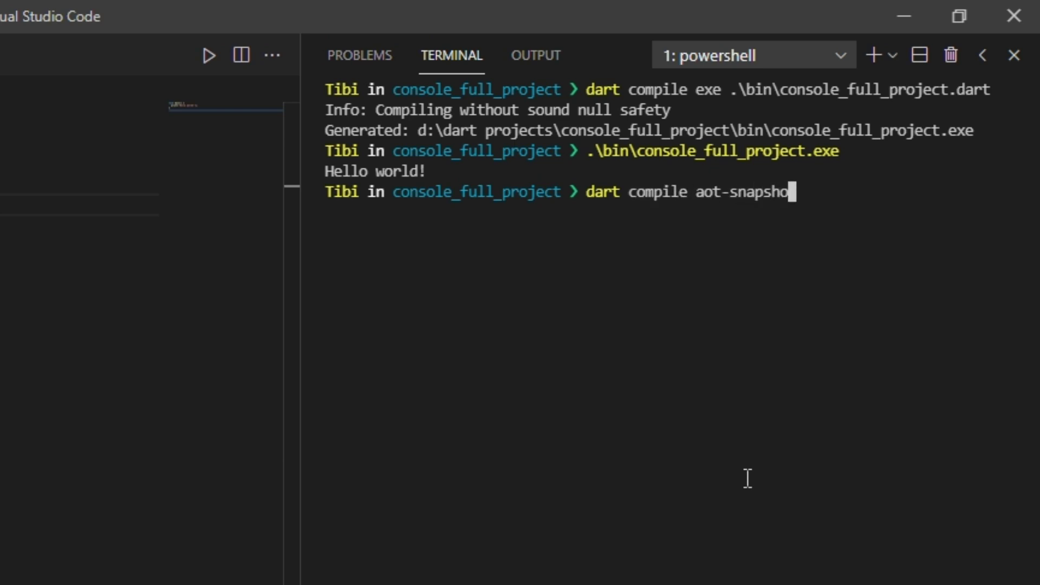
text(t bin)
Step: Compile bin\console_full_project.dart to an AOT snapshot, then run console_full_project.aot with dartaotruntime
key(Tab)
key(Tab)
key(Return)
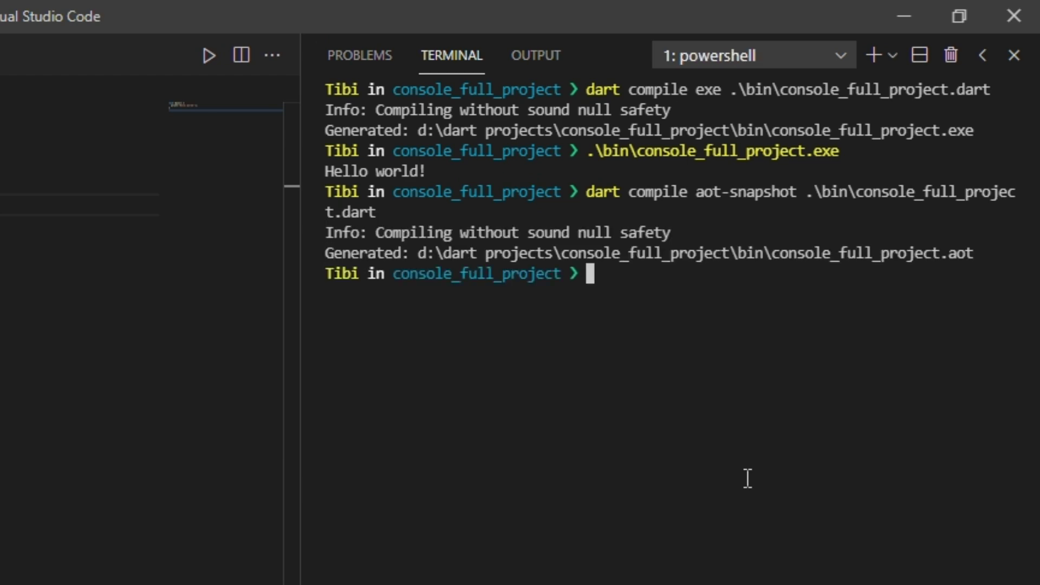
text(dartaotruntim)
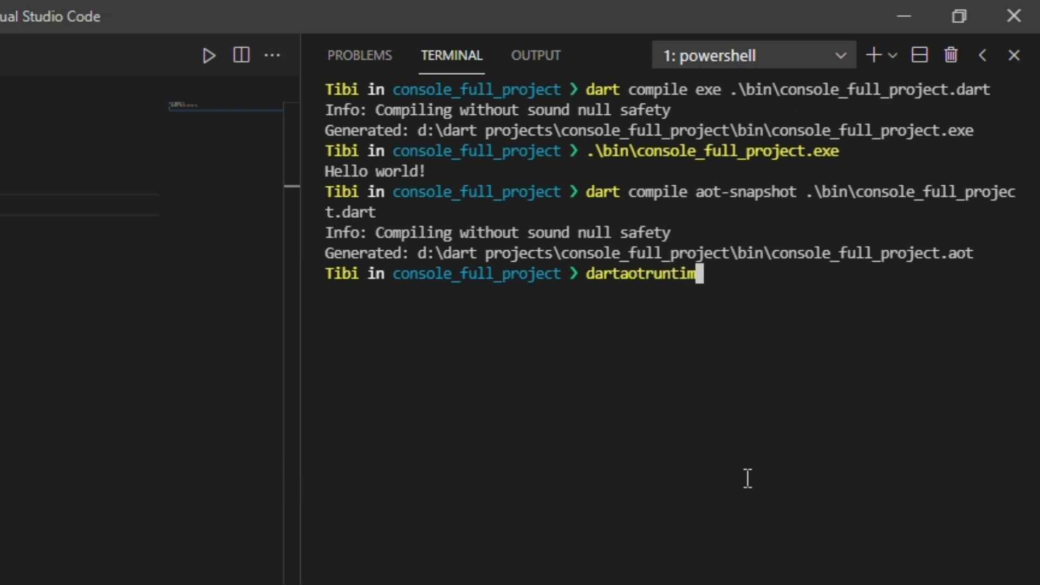
text(e bin)
key(Tab)
key(Tab)
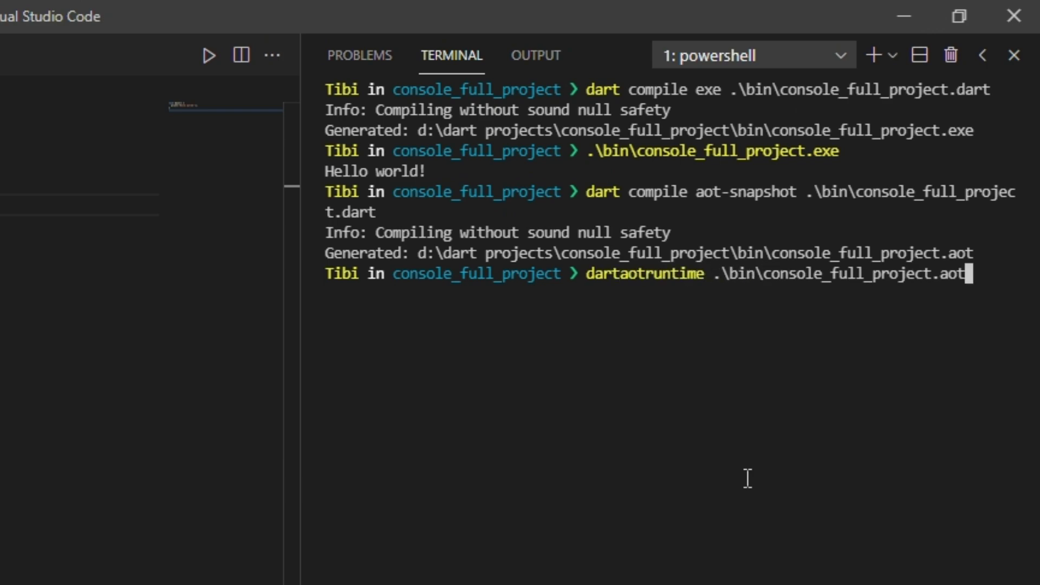
key(Return)
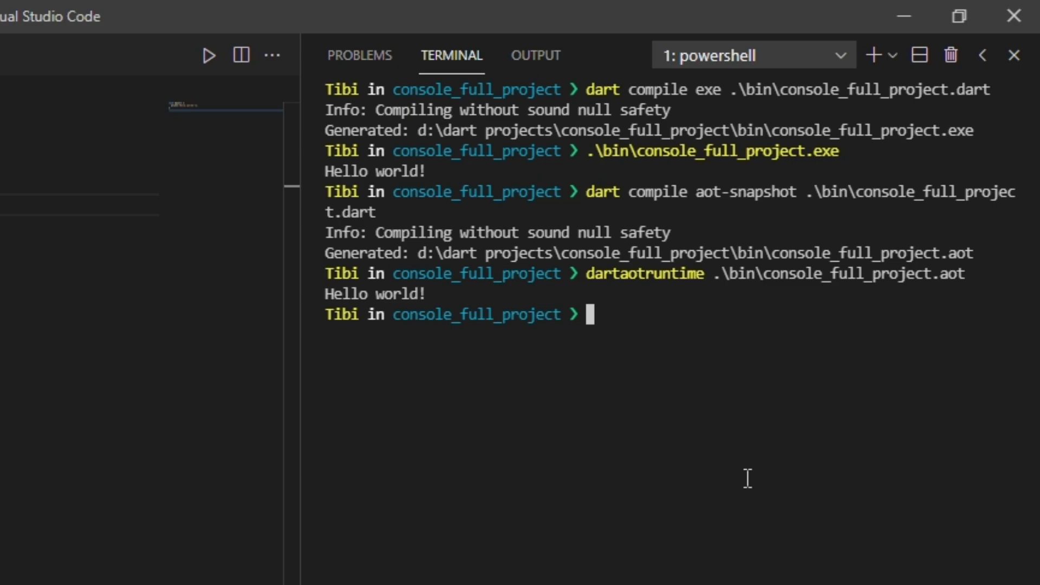